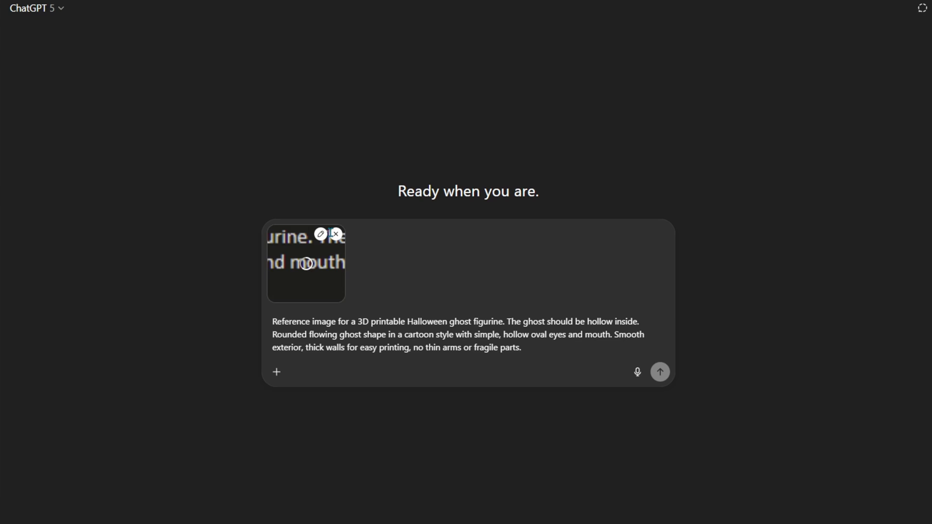
# Remove the attached image and send the ghost figurine prompt to ChatGPT.
pyautogui.click(335, 234)
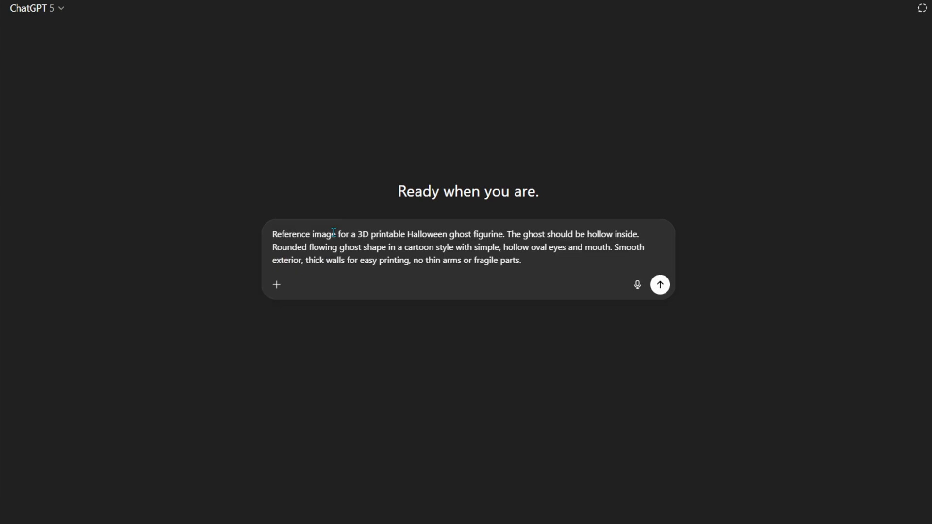
pyautogui.click(659, 285)
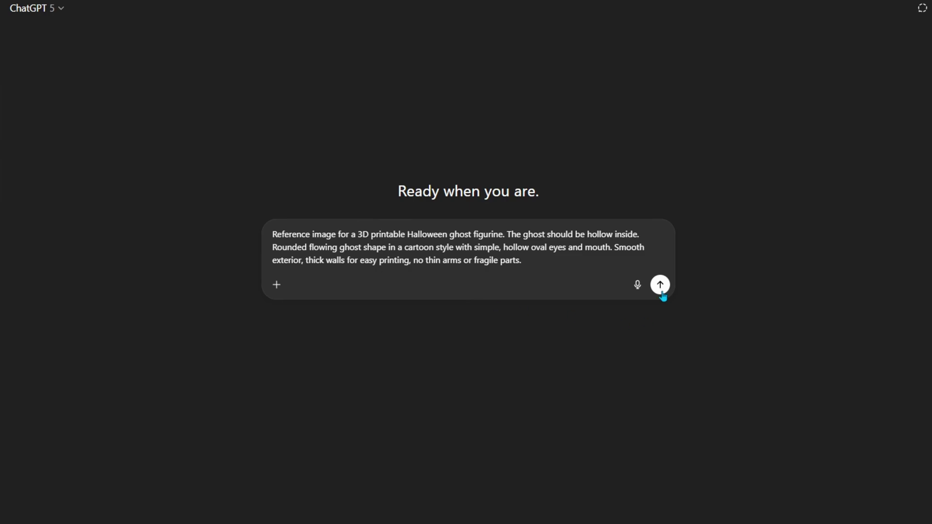
# Send the hollow cartoon ghost figurine prompt from the fresh ChatGPT chat.
pyautogui.click(661, 286)
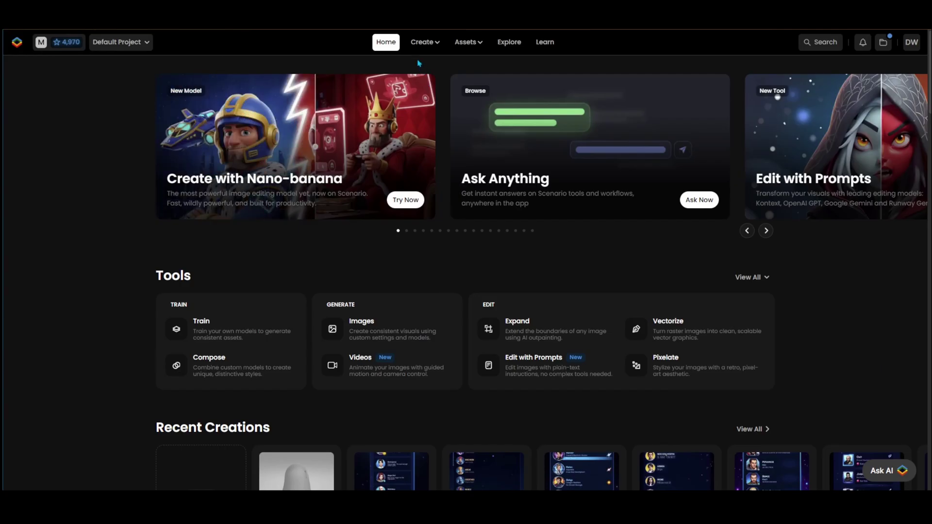
# Open Scenario's Generate 3D page from the Create menu.
pyautogui.click(419, 42)
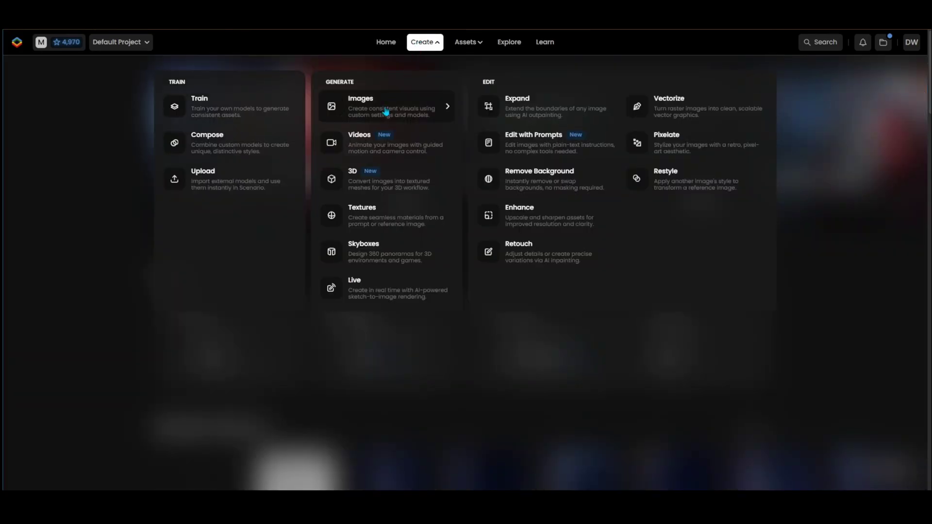
pyautogui.click(354, 173)
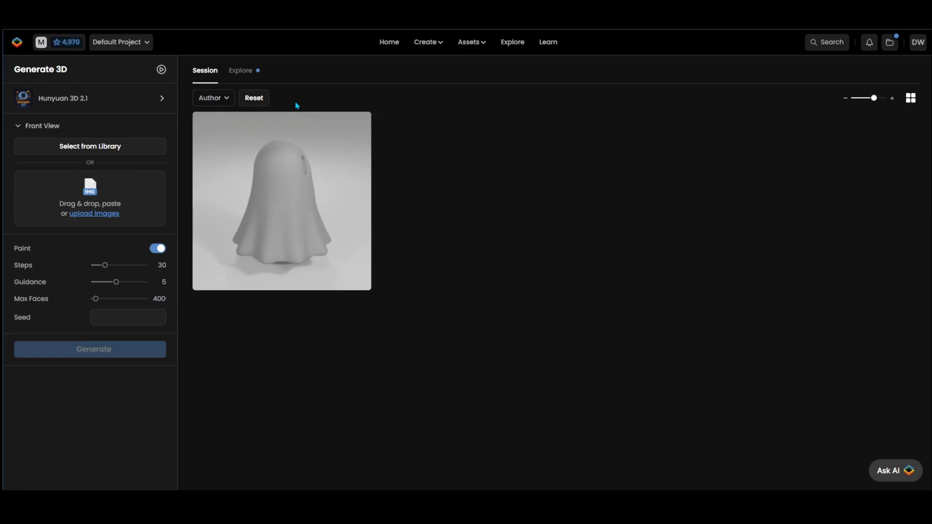
# Upload ghost_gpt1.png as the front-view image and bring up the 3D model list.
pyautogui.click(84, 213)
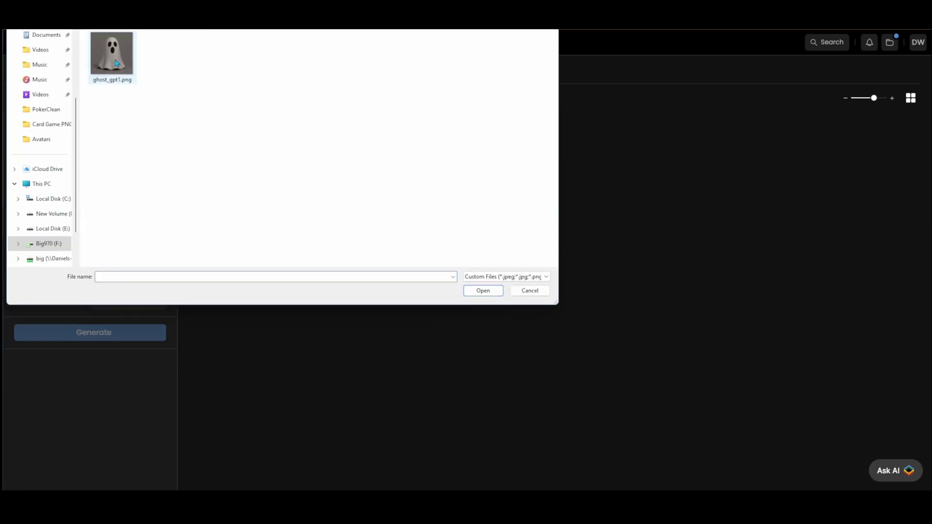
pyautogui.click(116, 63)
pyautogui.click(477, 291)
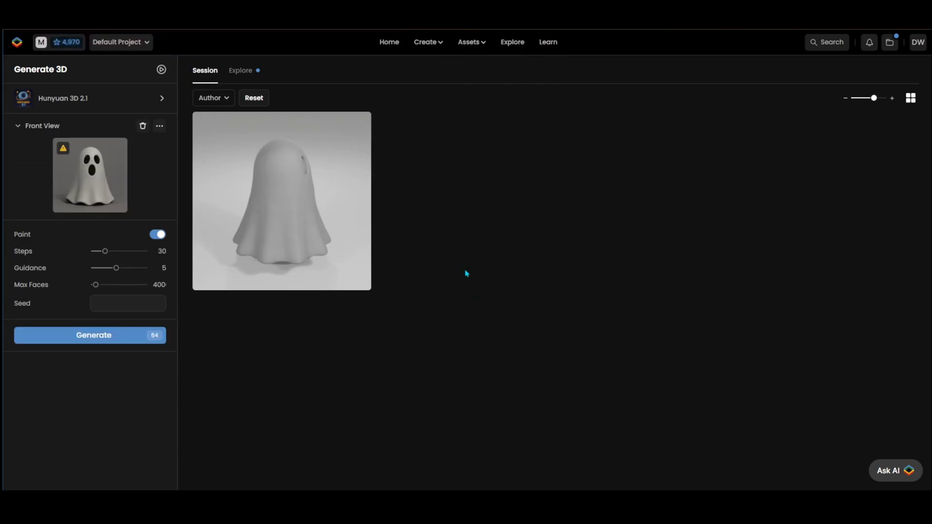
pyautogui.click(161, 100)
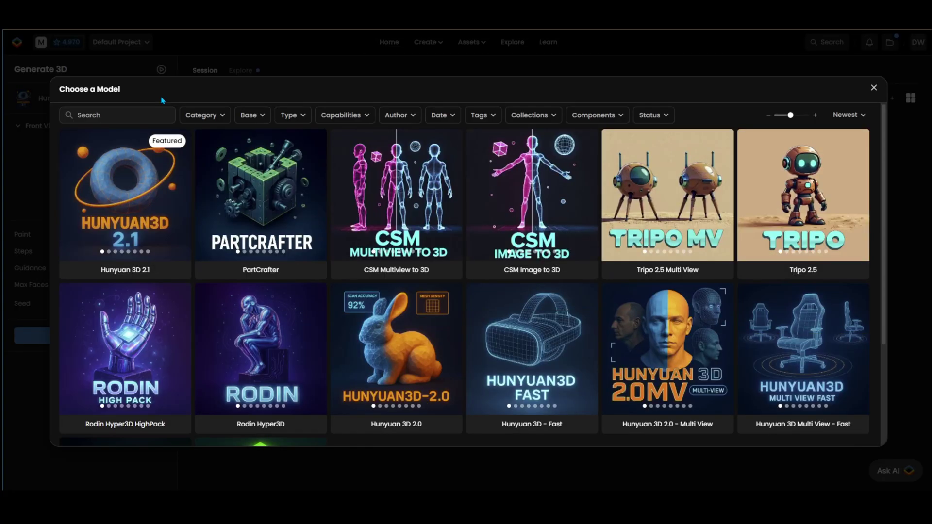
# Switch to Tripo 2.5, reset the session, and set Texture to no with PBR off.
pyautogui.click(774, 242)
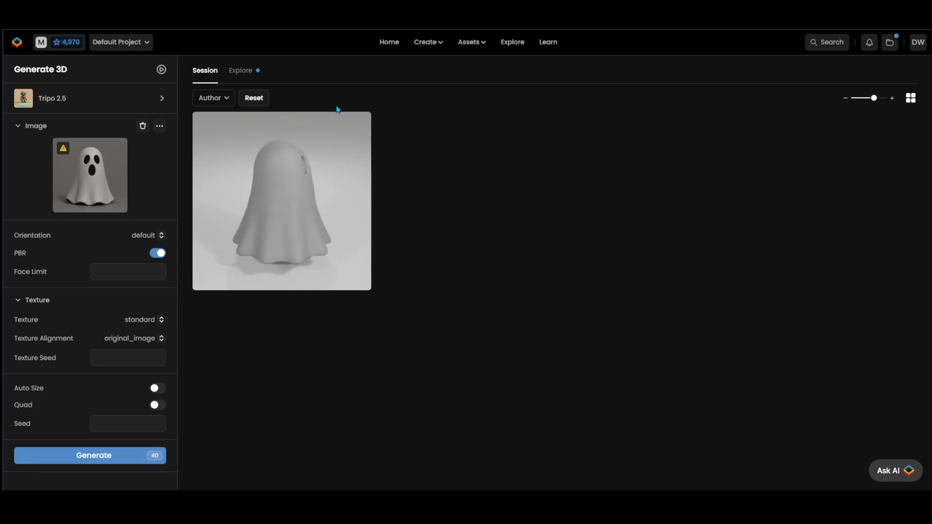
pyautogui.click(254, 98)
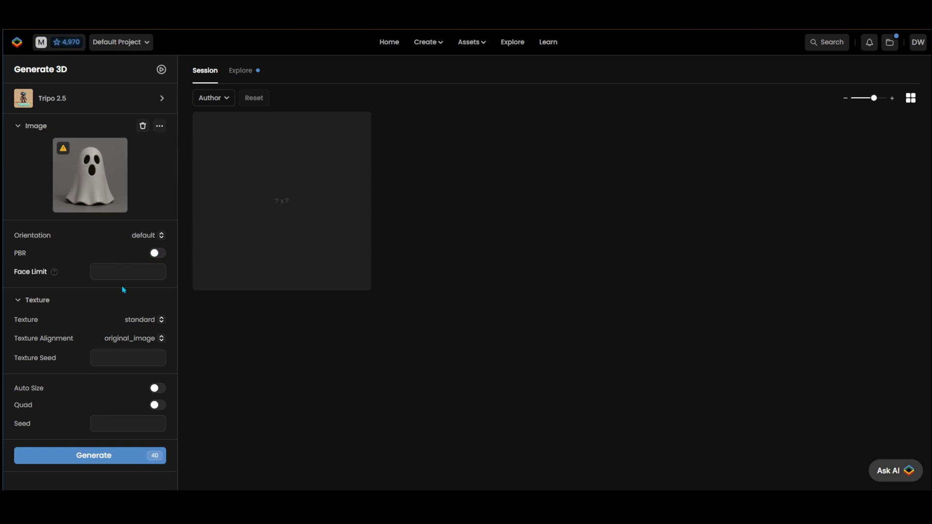
pyautogui.click(135, 321)
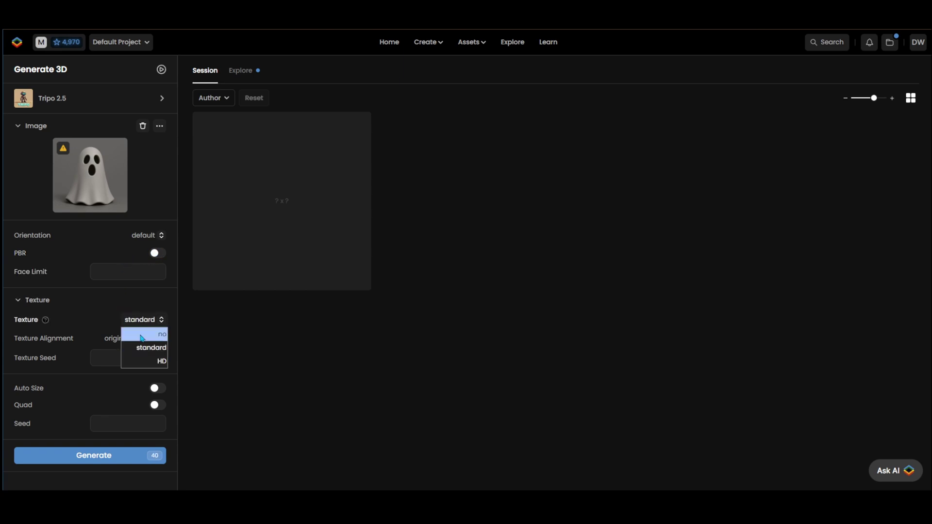
pyautogui.click(138, 334)
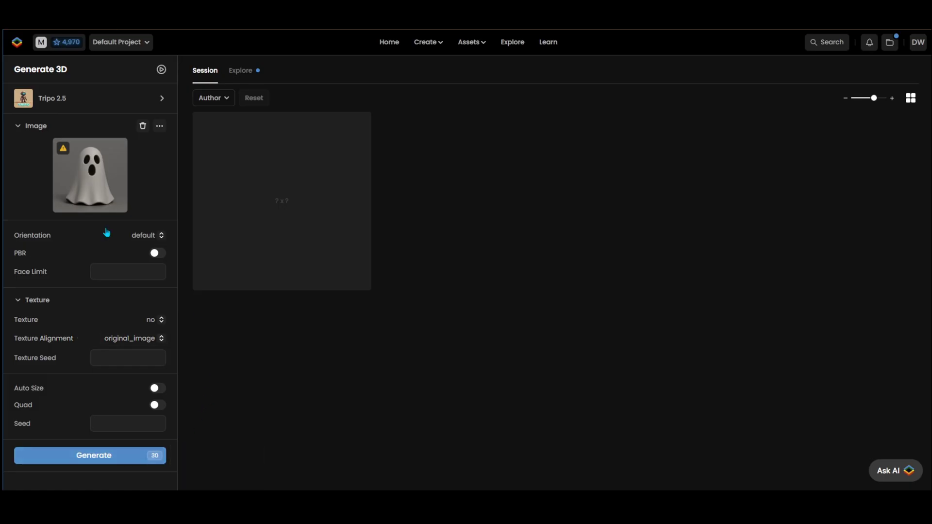
pyautogui.moveTo(62, 150)
# Generate the untextured grey 3D ghost with Tripo 2.5.
pyautogui.click(102, 457)
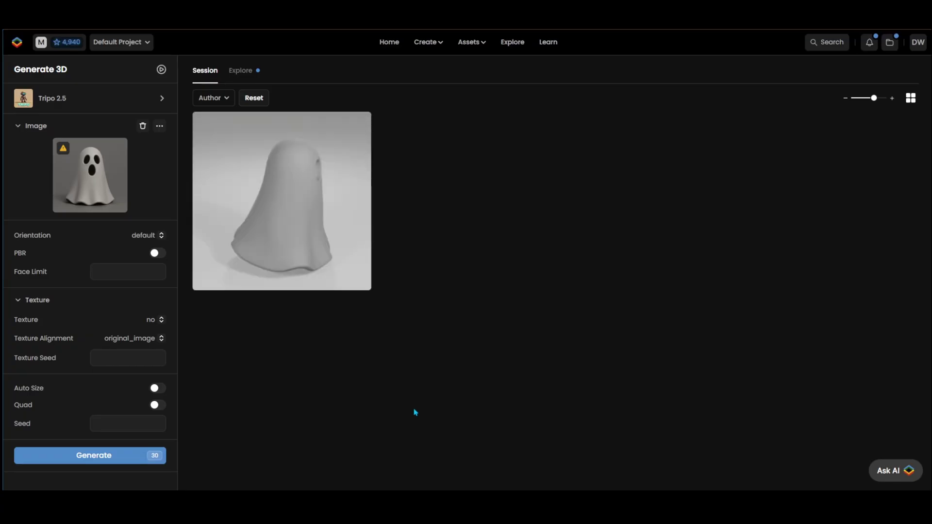
pyautogui.moveTo(324, 247)
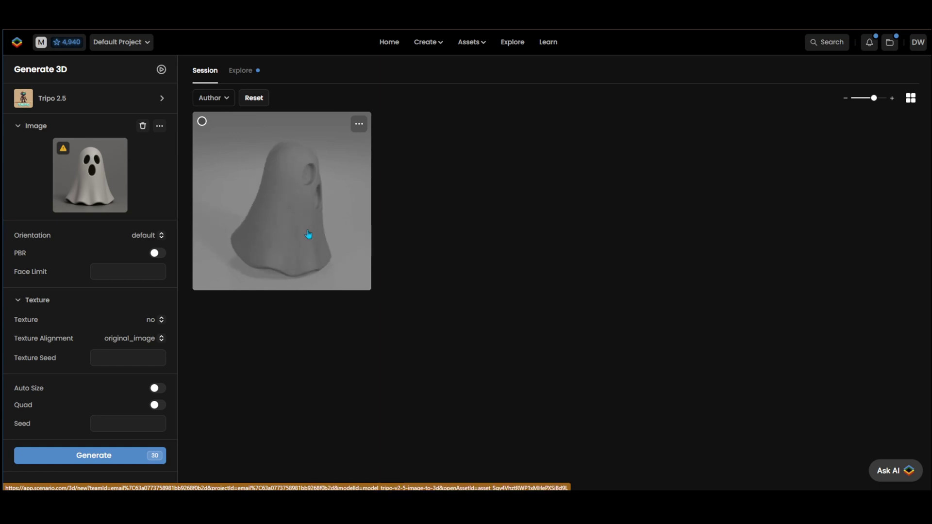
# Open the generated ghost in the viewer and orbit and zoom to inspect it from all sides.
pyautogui.click(306, 230)
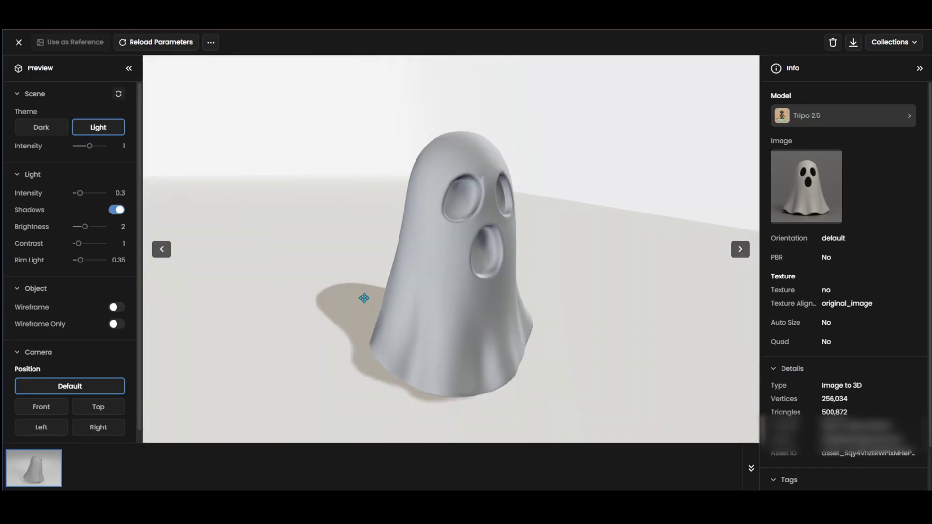
pyautogui.moveTo(410, 333); pyautogui.dragTo(408, 213)
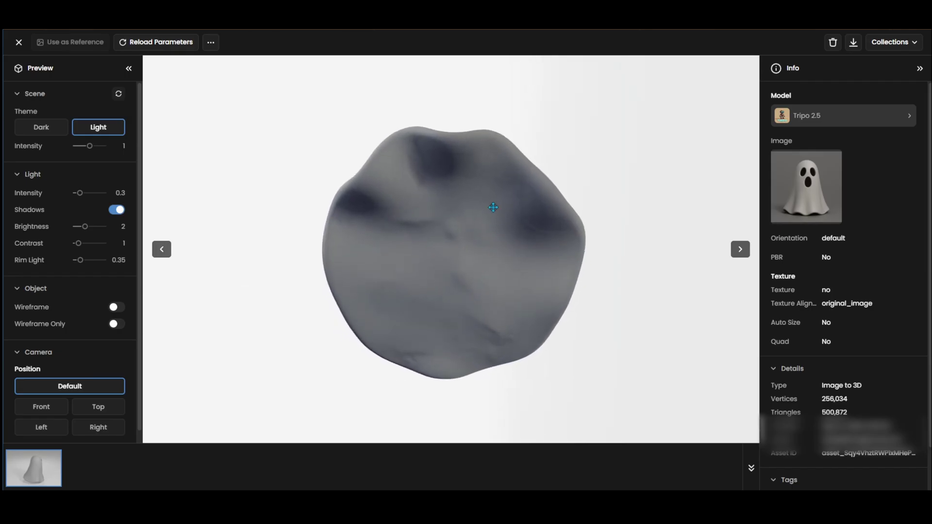
pyautogui.moveTo(493, 207); pyautogui.dragTo(495, 312)
pyautogui.scroll(5, 474, 225)
pyautogui.moveTo(468, 248); pyautogui.dragTo(491, 204)
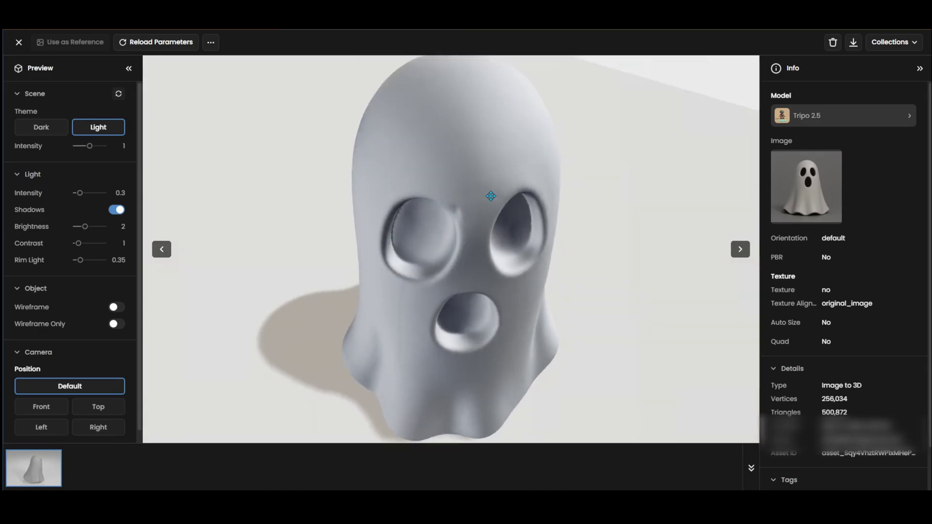
pyautogui.moveTo(491, 196); pyautogui.dragTo(447, 291)
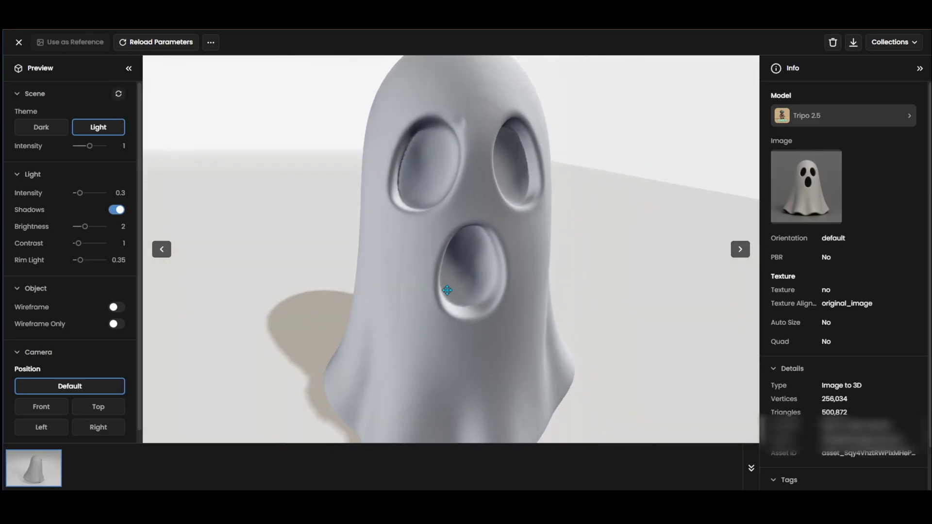
pyautogui.scroll(-10, 447, 290)
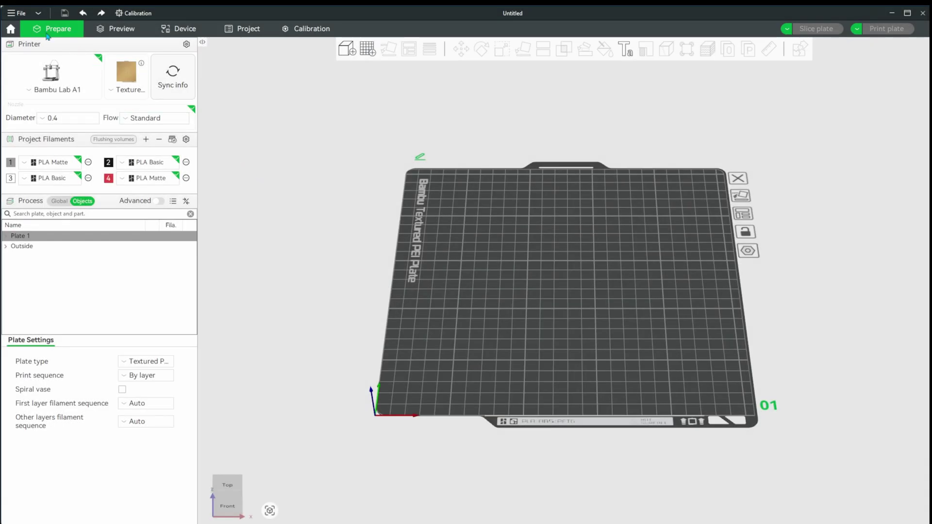
# Import ghost1_gpt.stl onto Plate 1, scaled to millimetres at about 20.9 × 21.3 × 25.4 mm.
pyautogui.click(17, 13)
pyautogui.moveTo(114, 85)
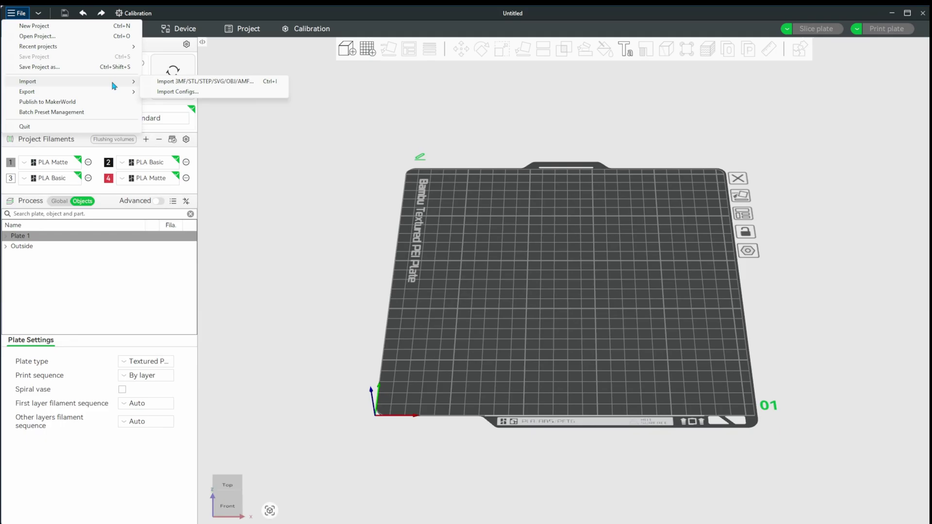
pyautogui.click(159, 83)
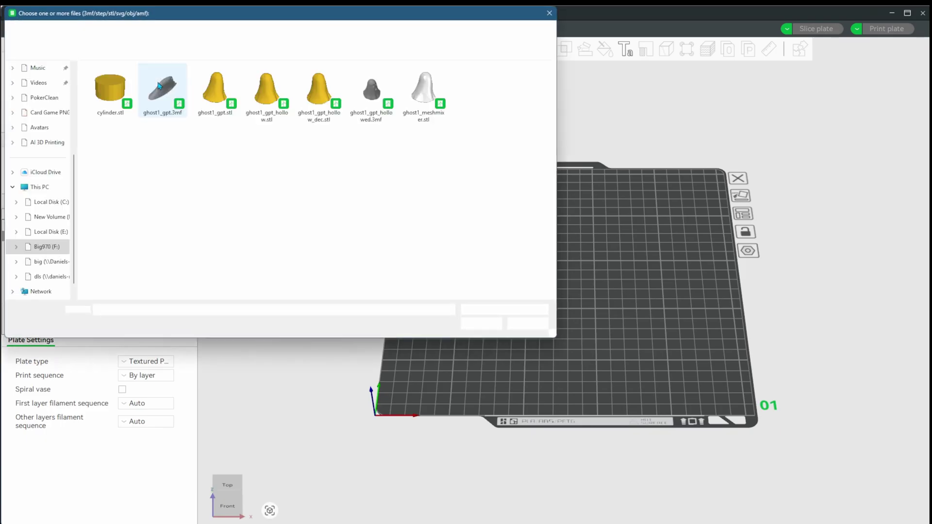
pyautogui.doubleClick(215, 92)
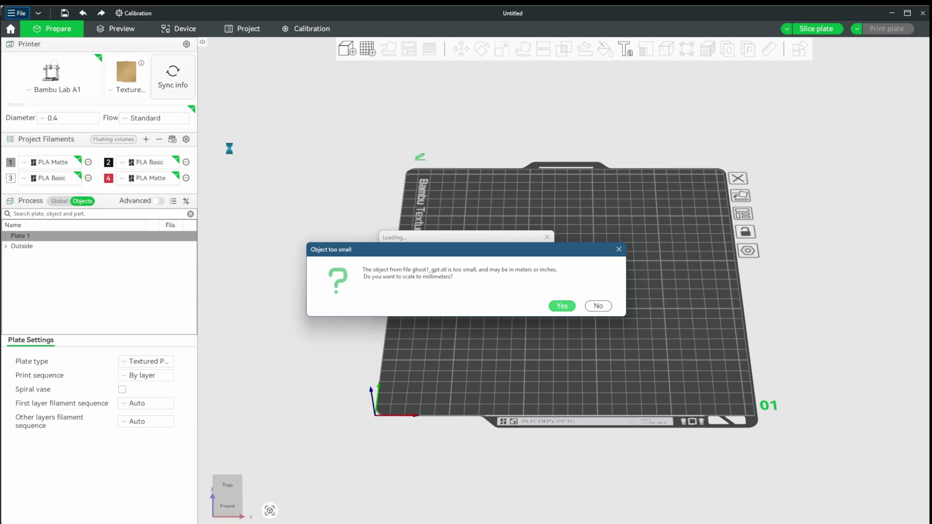
pyautogui.click(561, 307)
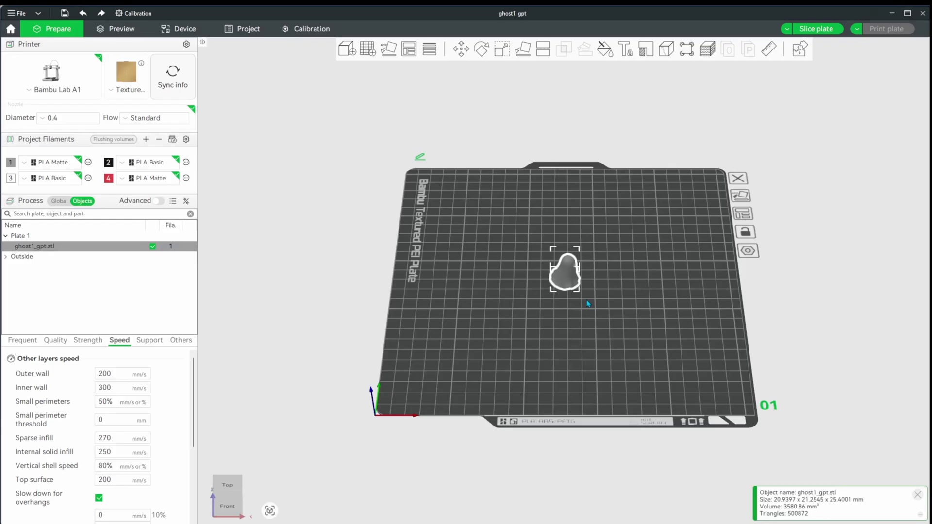
# Set the ghost's absolute Z rotation to 90° with the Rotate tool.
pyautogui.press('z')
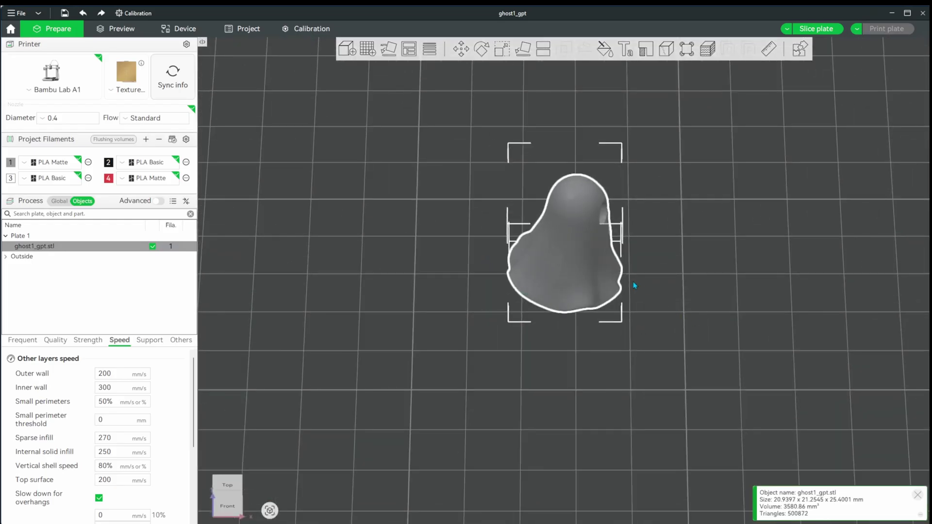
pyautogui.click(481, 49)
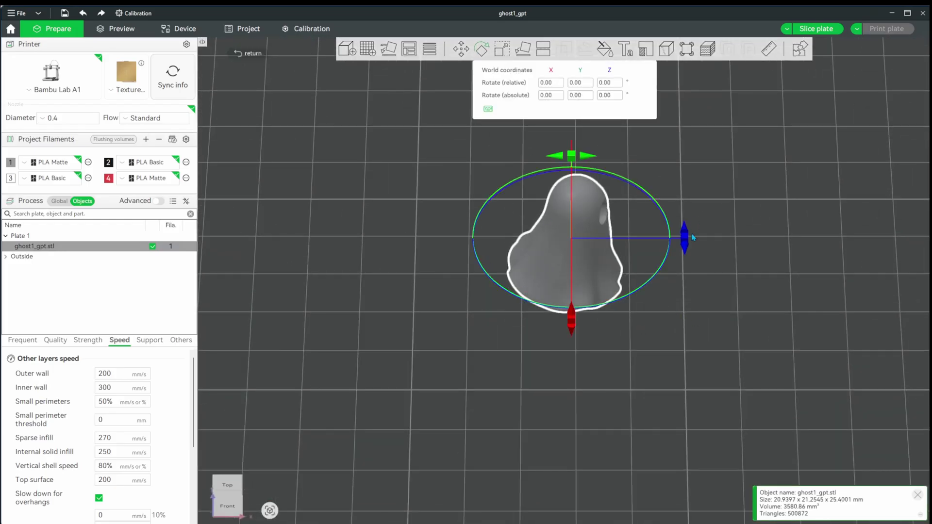
pyautogui.moveTo(692, 237); pyautogui.dragTo(545, 315)
pyautogui.click(603, 97)
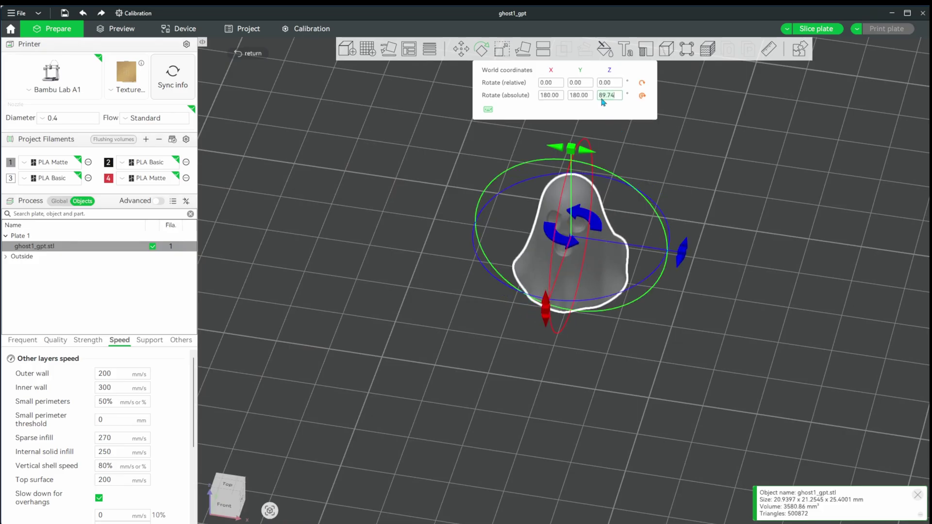
pyautogui.press('Return')
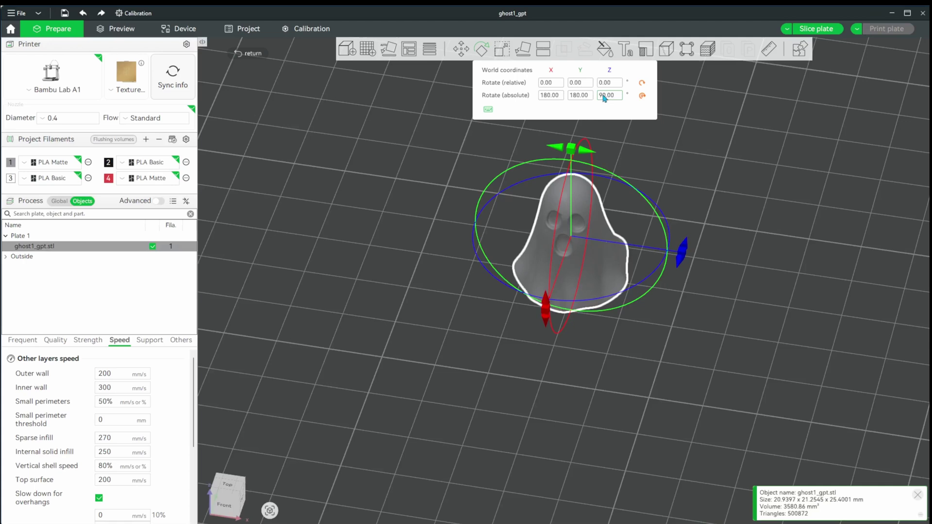
# Tilt the ghost around X until it stands upright at X -180°, Y -171.63°.
pyautogui.press('5')
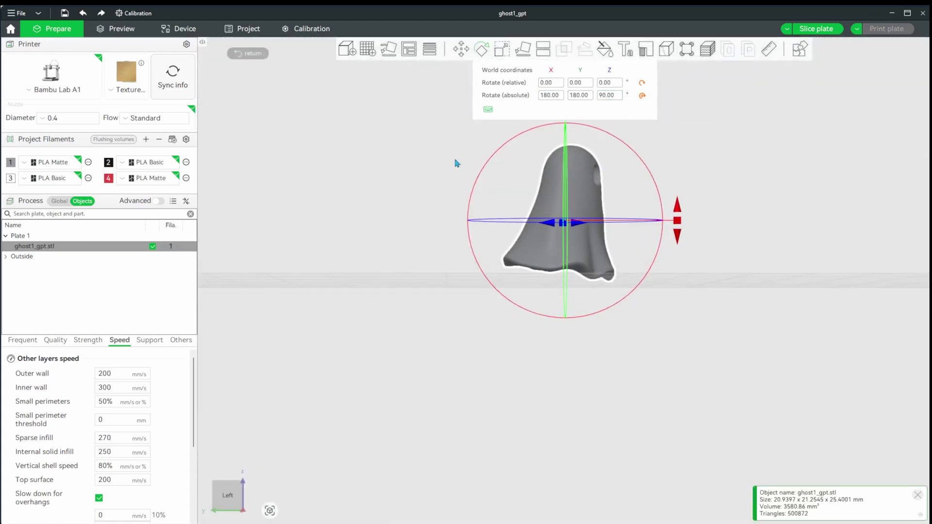
pyautogui.scroll(-2, 738, 187)
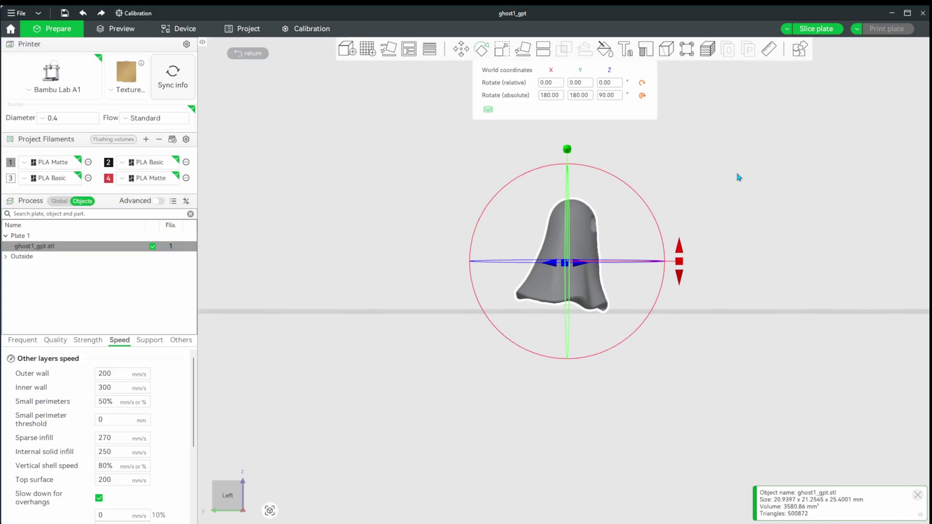
pyautogui.moveTo(679, 272); pyautogui.dragTo(678, 262)
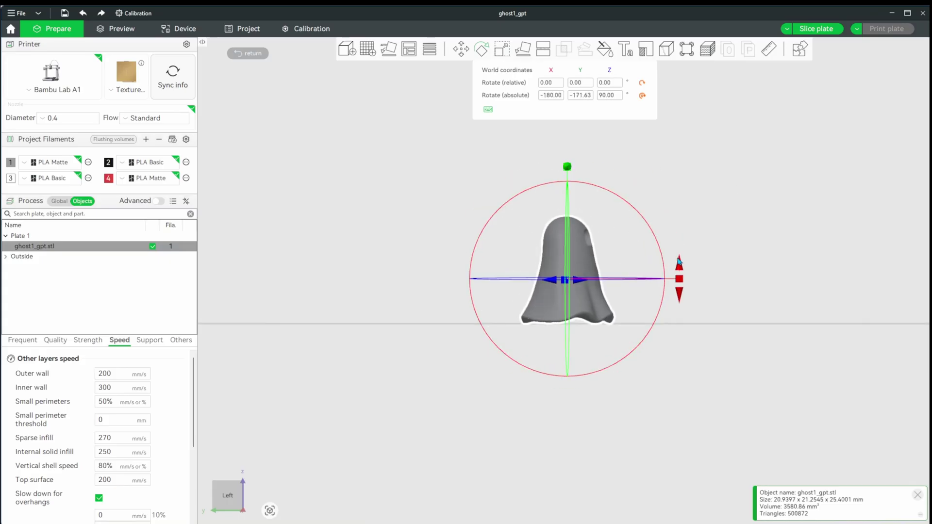
pyautogui.scroll(5, 622, 289)
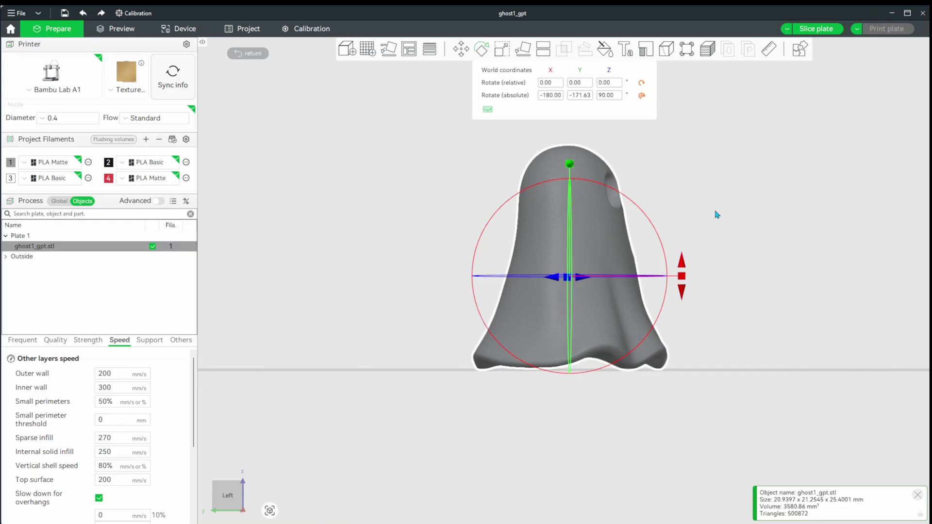
pyautogui.moveTo(717, 214); pyautogui.dragTo(674, 212)
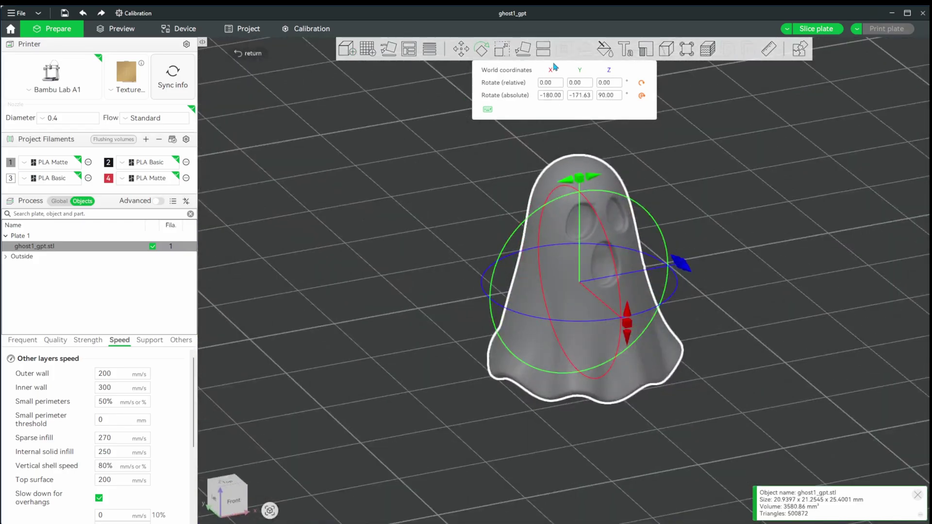
# Clone the ghost to make 3 extra copies.
pyautogui.click(481, 50)
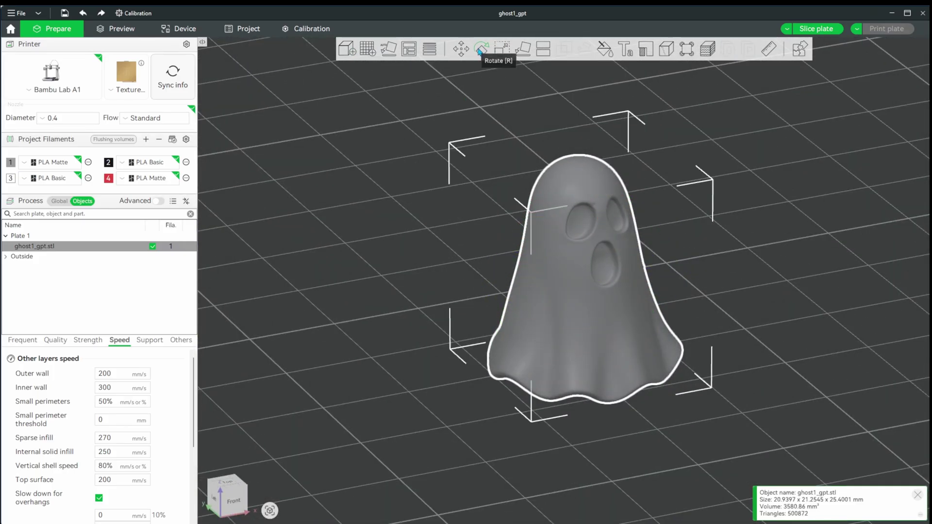
pyautogui.click(369, 130)
pyautogui.scroll(-3, 380, 150)
pyautogui.moveTo(381, 150); pyautogui.dragTo(641, 276)
pyautogui.rightClick(591, 295)
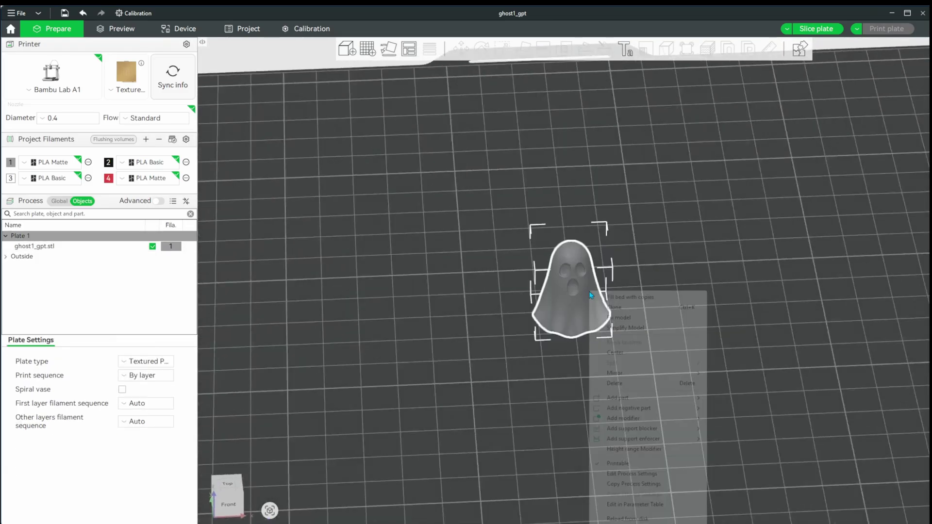
pyautogui.click(602, 307)
pyautogui.write('3')
pyautogui.press('Return')
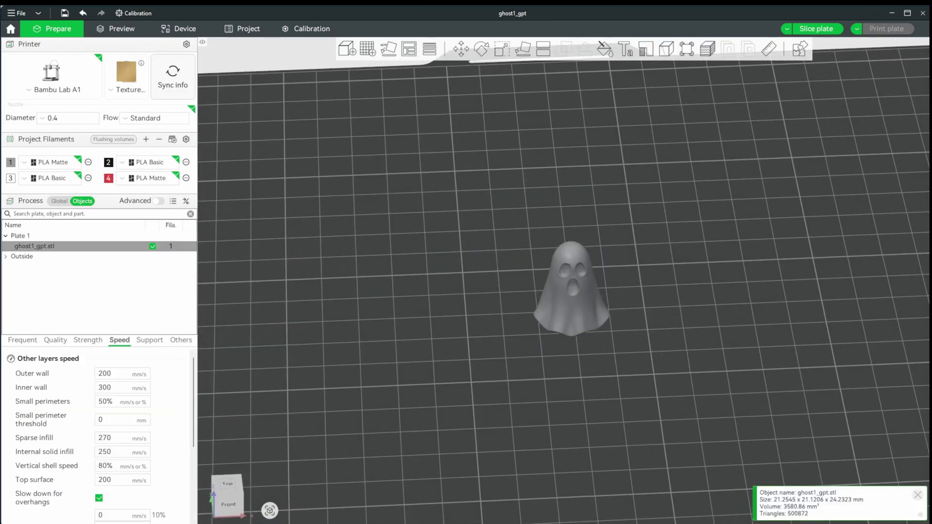
# Spread the four ghosts out toward the plate's four corners.
pyautogui.moveTo(499, 290); pyautogui.dragTo(308, 150)
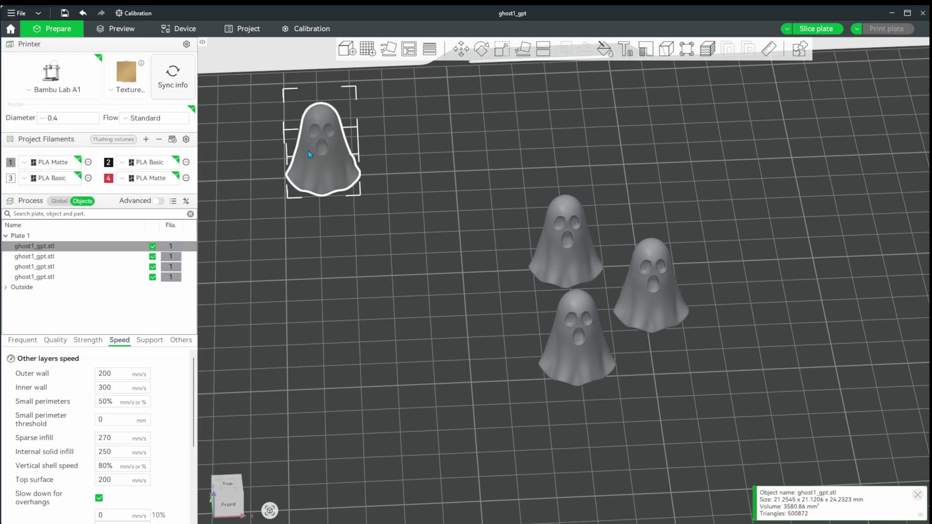
pyautogui.moveTo(577, 241); pyautogui.dragTo(800, 160)
pyautogui.scroll(-2, 637, 301)
pyautogui.moveTo(637, 301); pyautogui.dragTo(720, 367)
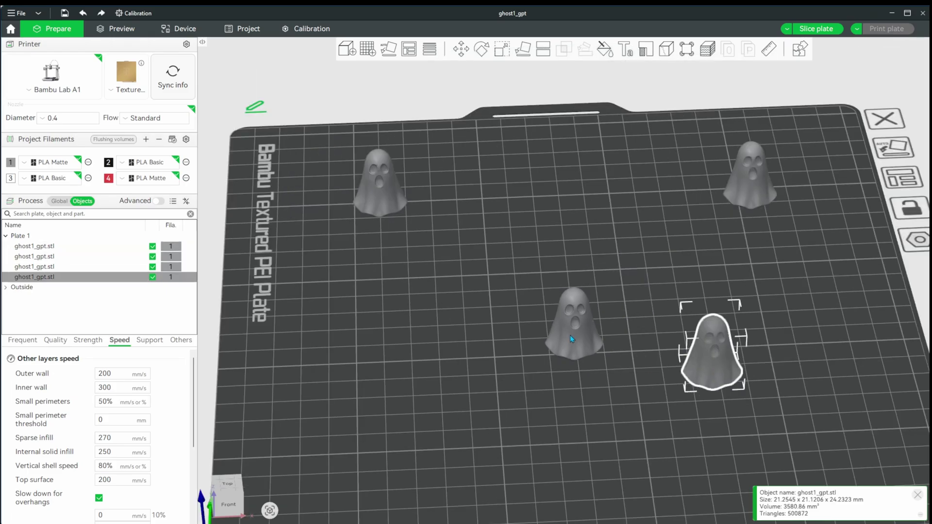
pyautogui.moveTo(570, 335); pyautogui.dragTo(413, 378)
# Assign black filament 2 and white filament 3 to two of the ghosts.
pyautogui.click(383, 186)
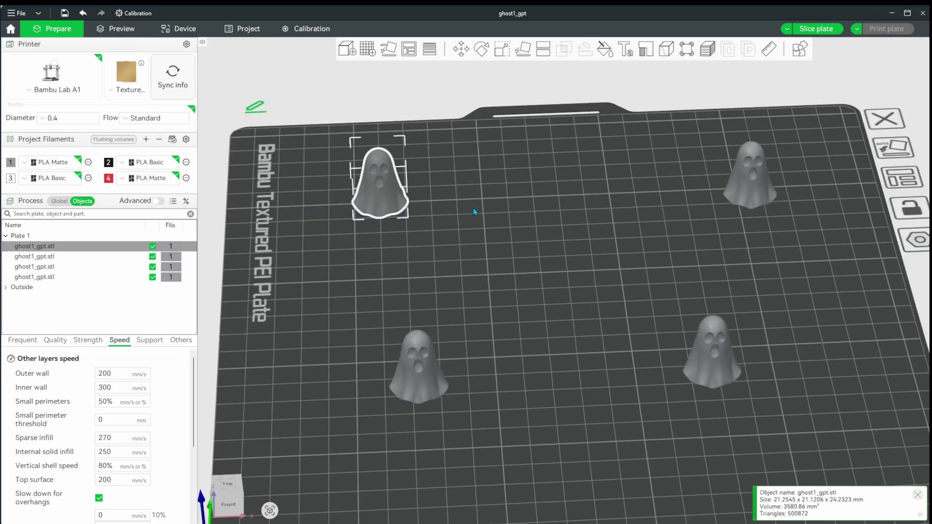
pyautogui.click(734, 192)
pyautogui.press('2')
pyautogui.click(424, 372)
pyautogui.press('3')
pyautogui.click(713, 350)
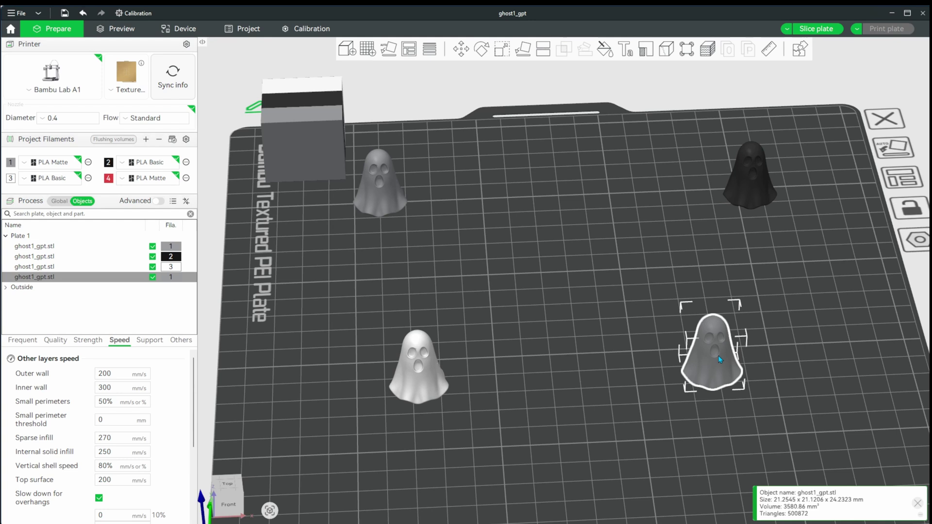
# Assign red filament 4 to the last ghost and set the print sequence to By object.
pyautogui.press('4')
pyautogui.click(59, 201)
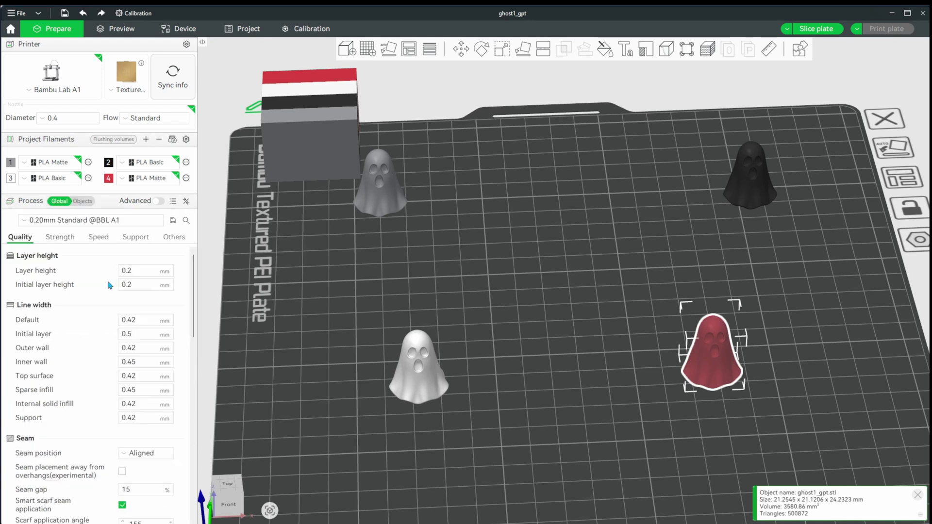
pyautogui.click(173, 237)
pyautogui.scroll(-10, 181, 357)
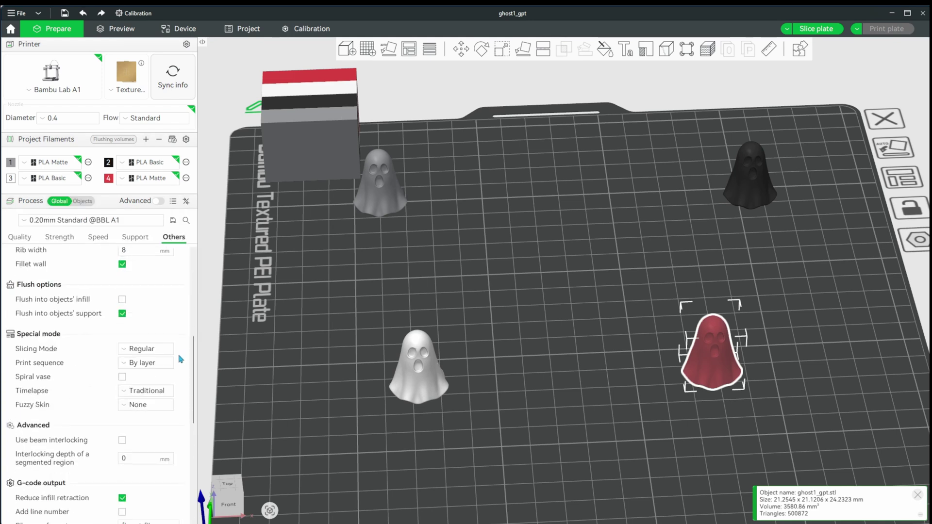
pyautogui.click(145, 363)
pyautogui.click(148, 389)
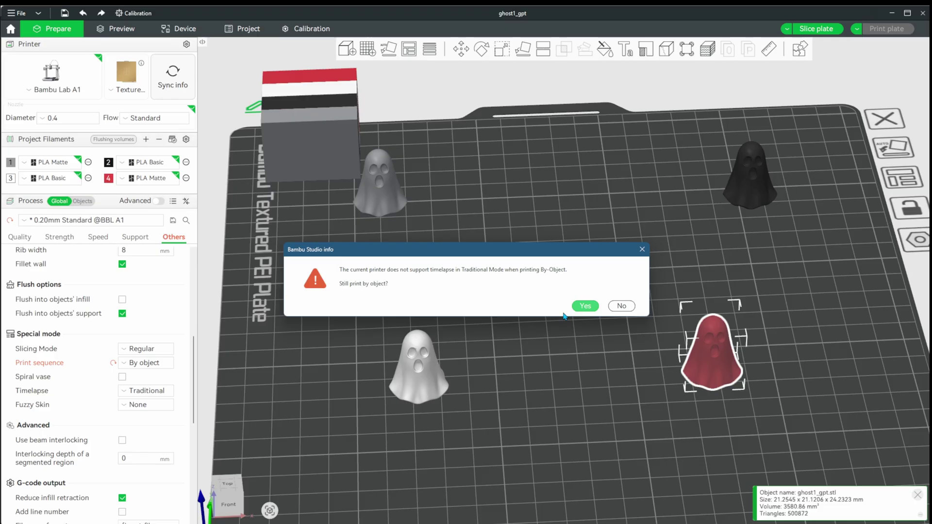
pyautogui.click(580, 308)
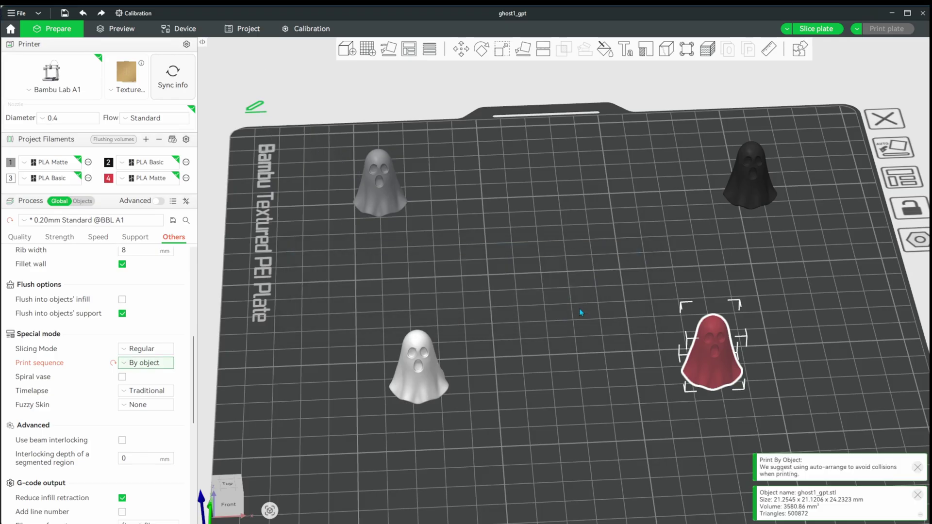
# Auto-arrange the four ghosts across the plate to avoid collisions.
pyautogui.scroll(-2, 769, 218)
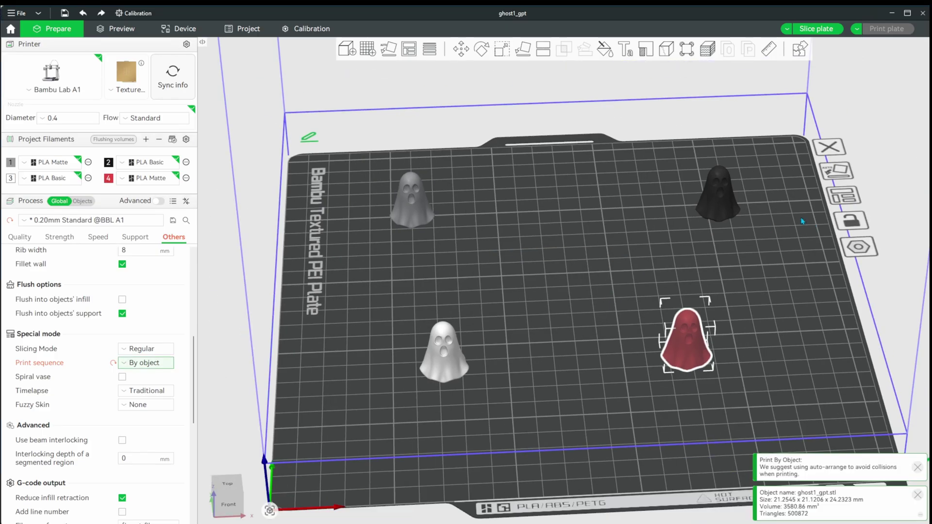
pyautogui.click(851, 202)
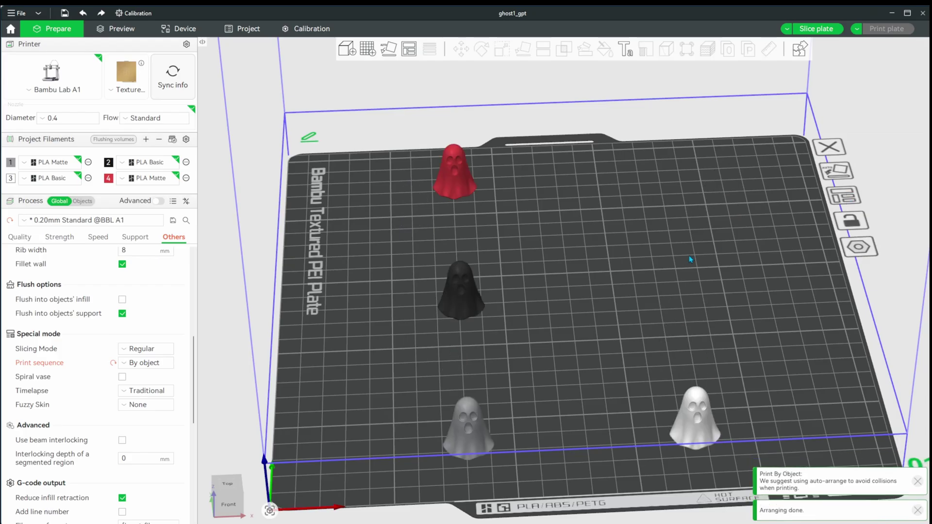
pyautogui.scroll(-1, 680, 258)
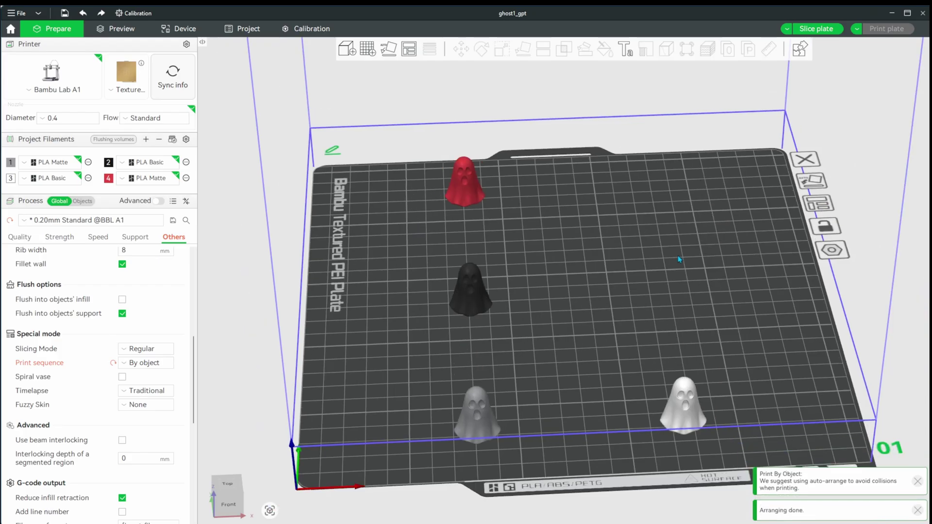
# Slice the plate and read the full floating-regions warning.
pyautogui.click(134, 35)
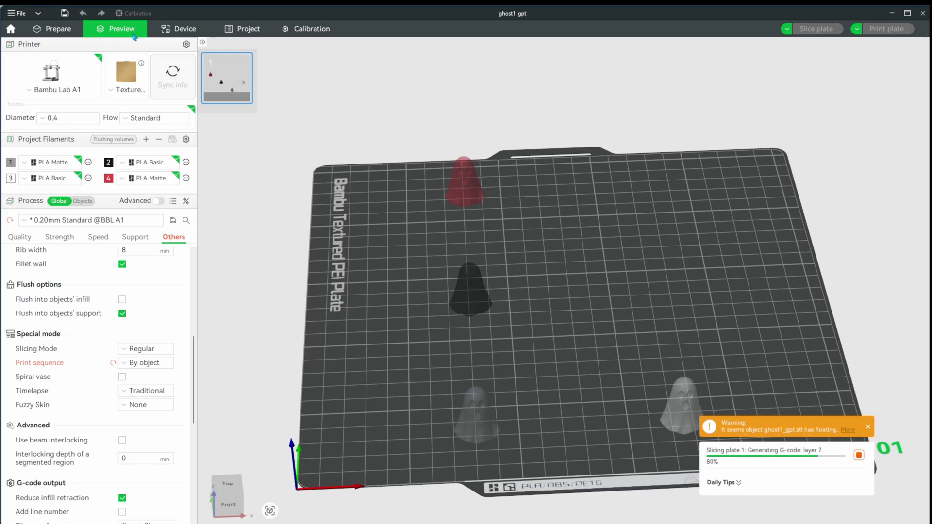
pyautogui.click(847, 431)
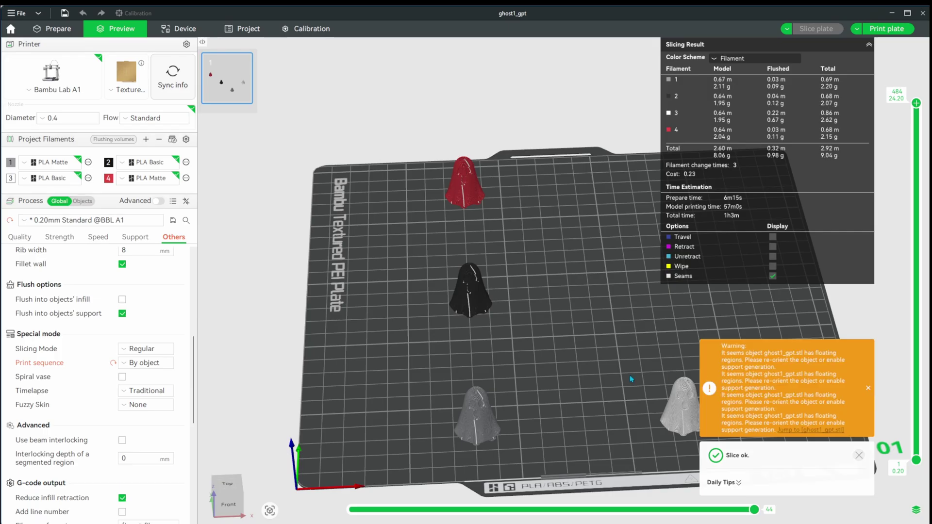
pyautogui.scroll(5, 189, 275)
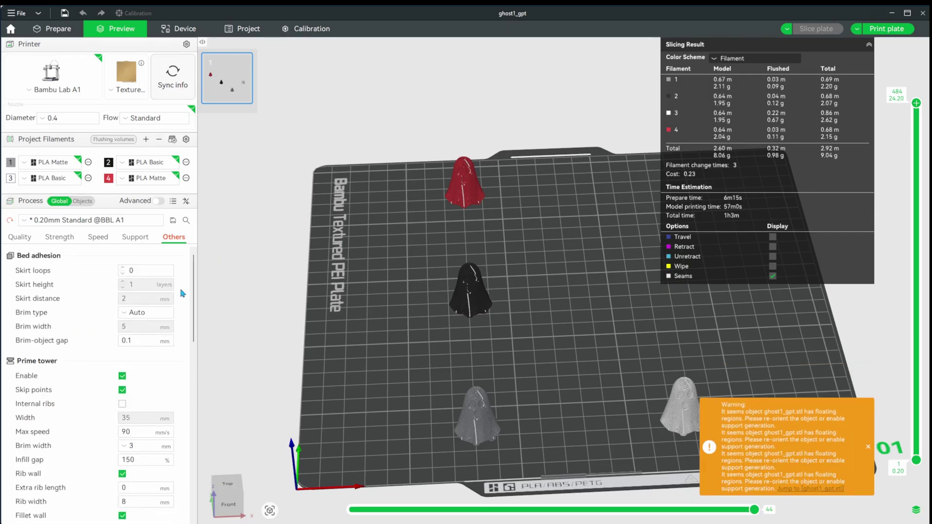
# Enable support generation and re-slice the plate with supports.
pyautogui.click(136, 238)
pyautogui.click(122, 271)
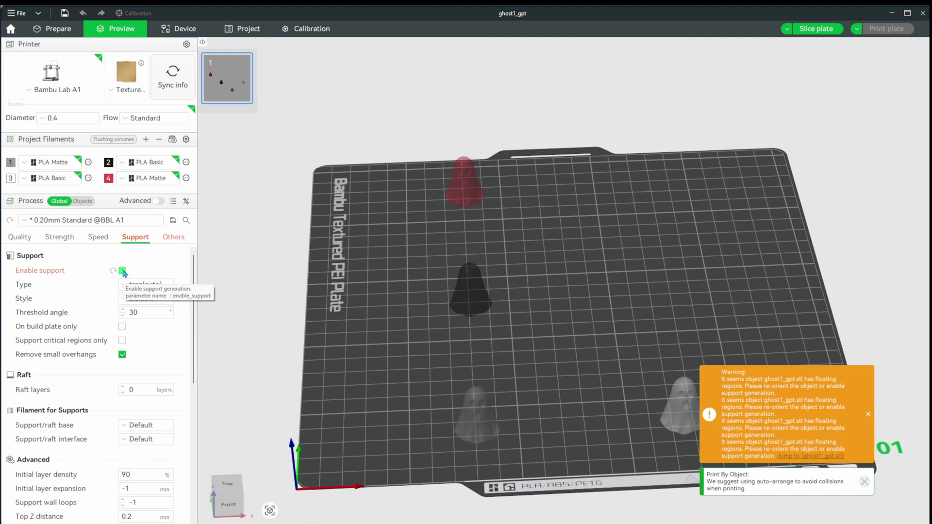
pyautogui.click(819, 32)
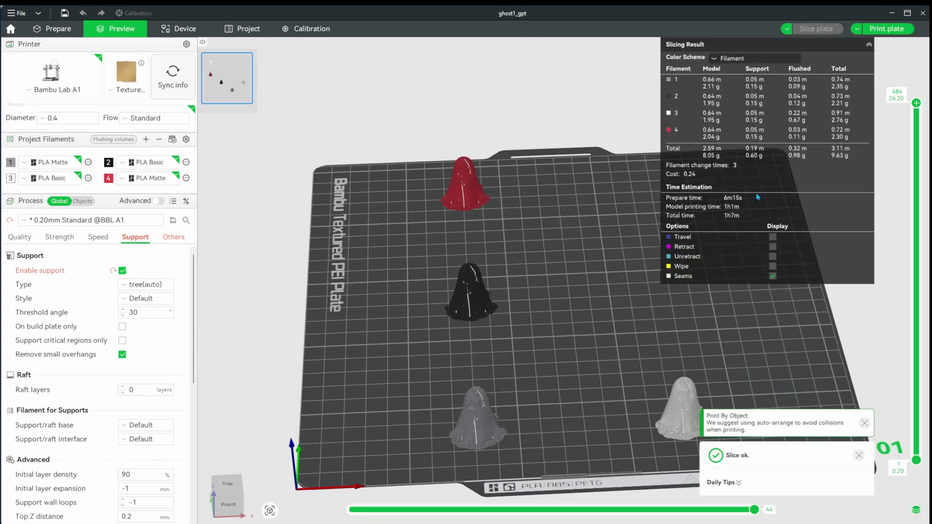
# Inspect the supported ghosts from the side and front, previewing up to layer 332.
pyautogui.moveTo(536, 322); pyautogui.dragTo(534, 316)
pyautogui.scroll(5, 534, 315)
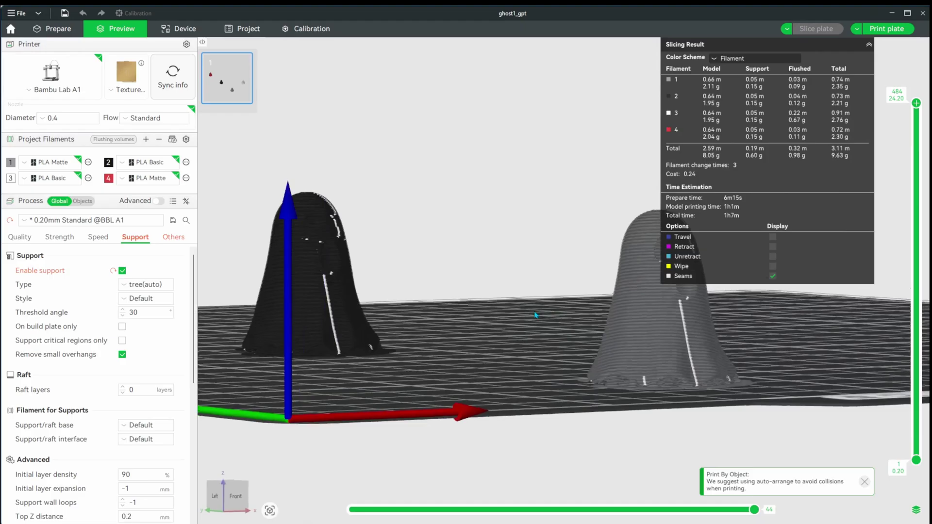
pyautogui.press('0')
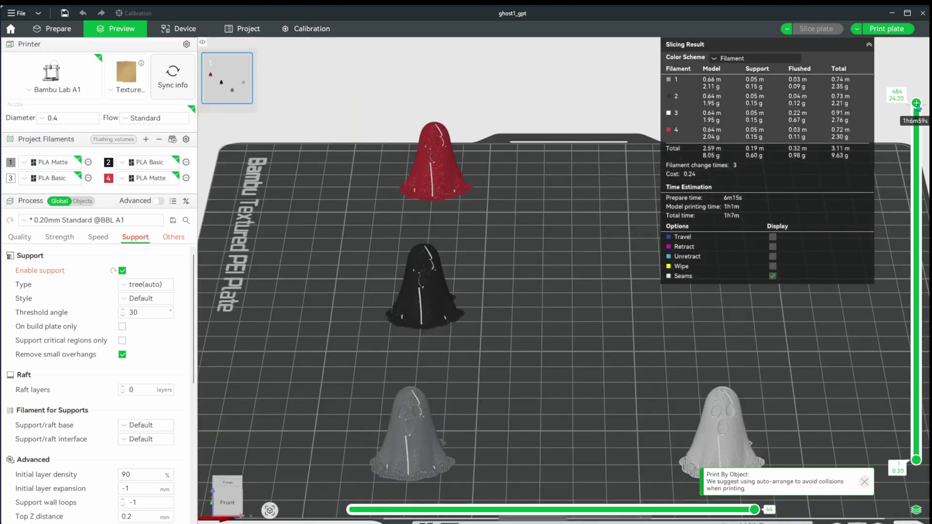
pyautogui.moveTo(916, 103)
pyautogui.mouseDown()
pyautogui.moveTo(913, 279)
pyautogui.moveTo(916, 103)
pyautogui.mouseUp()
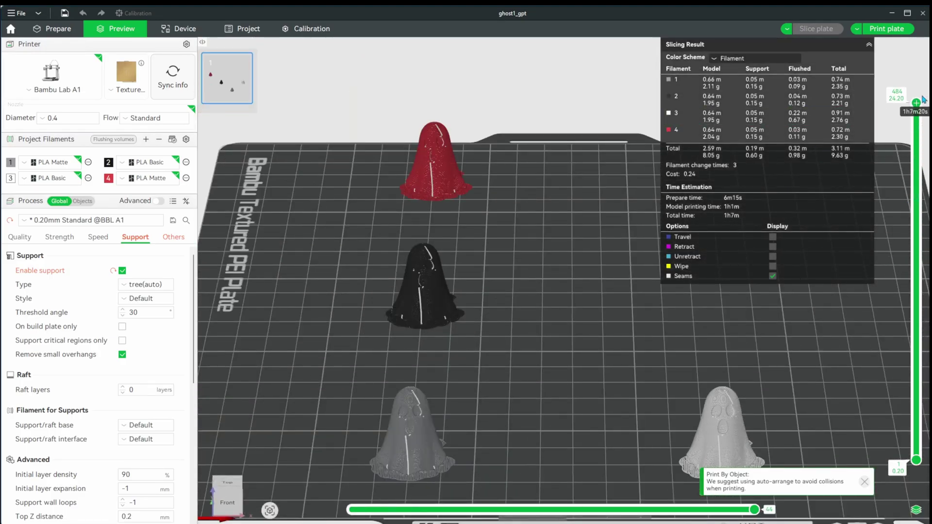
# Send the sliced ghost plate to the Bambu Lab A1 printer via the cloud.
pyautogui.click(881, 31)
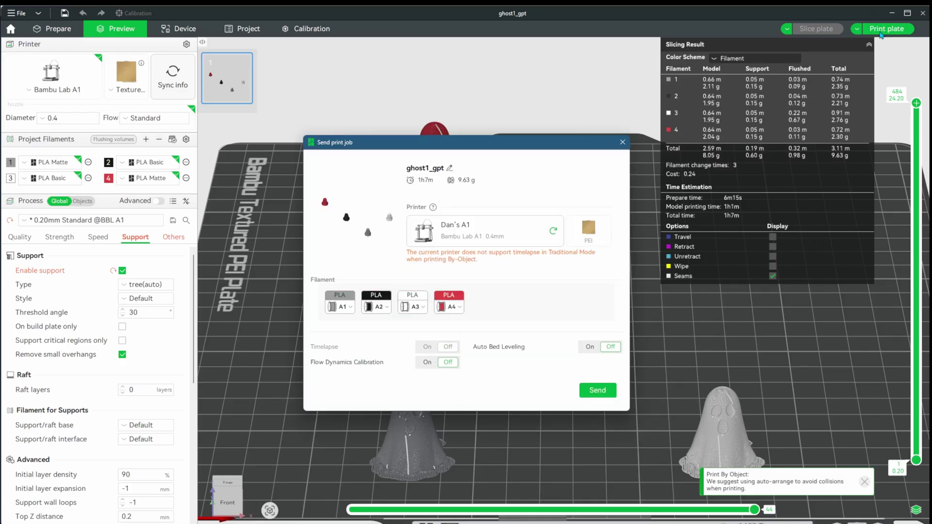
pyautogui.click(597, 391)
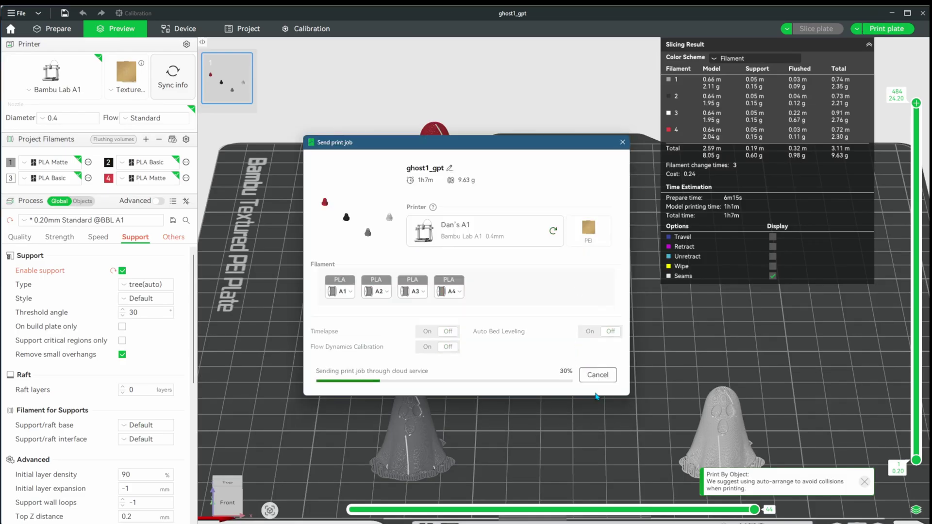